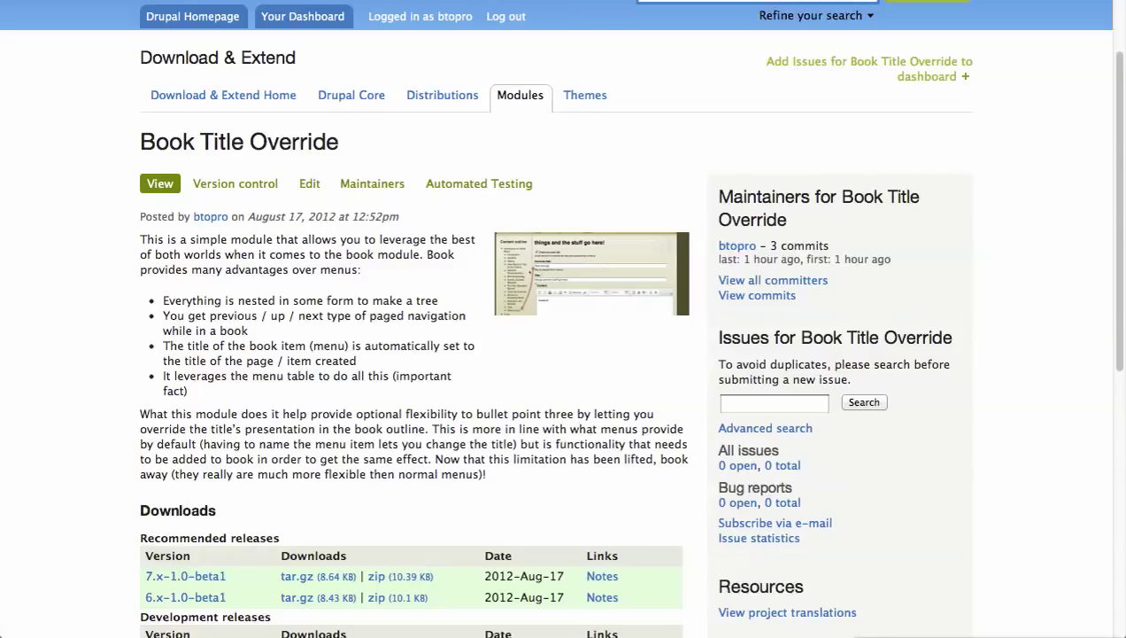
Step: Review the Book Title Override project description and open the module's screenshot
scroll(563, 354, down, 3)
scroll(563, 354, up, 1)
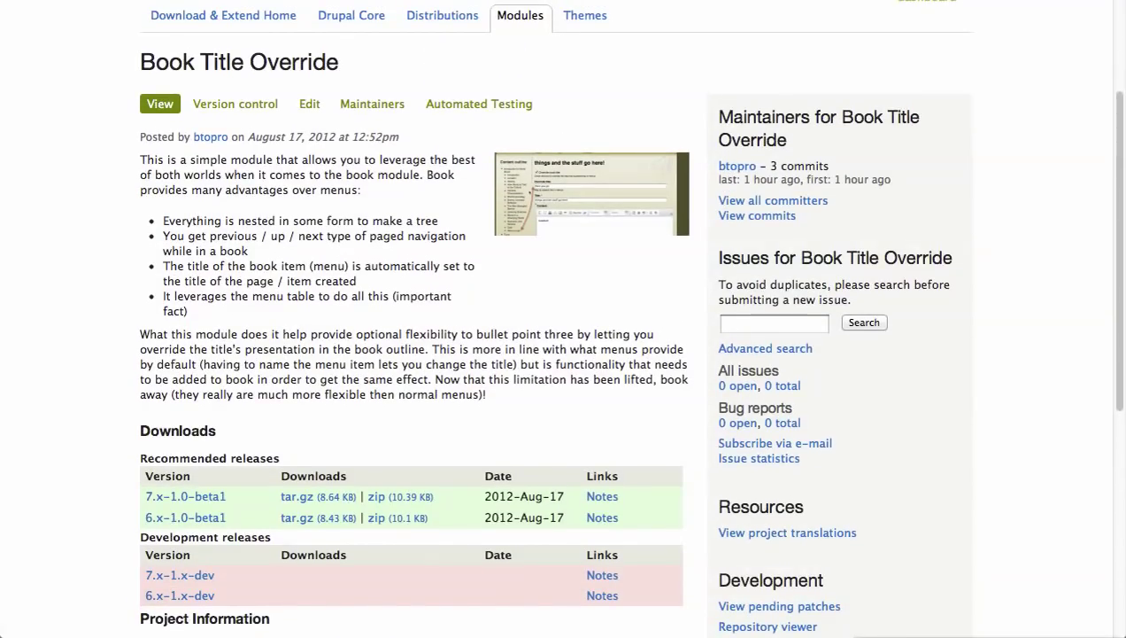
click(591, 193)
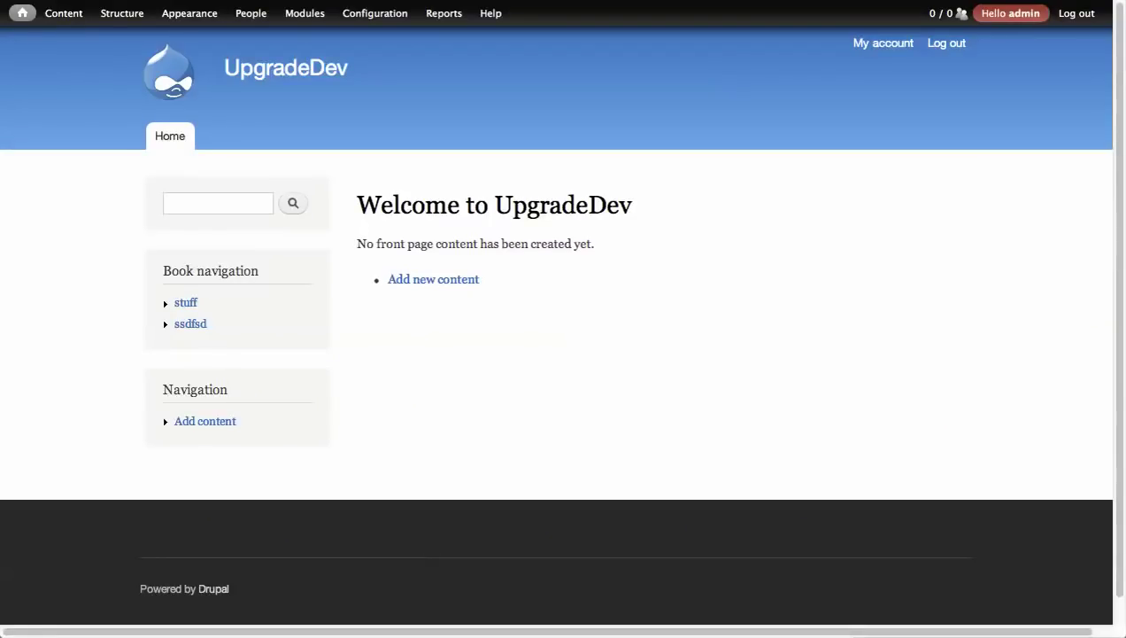
Step: Open the book page "stuff" for editing and change its title to "Things"
click(185, 302)
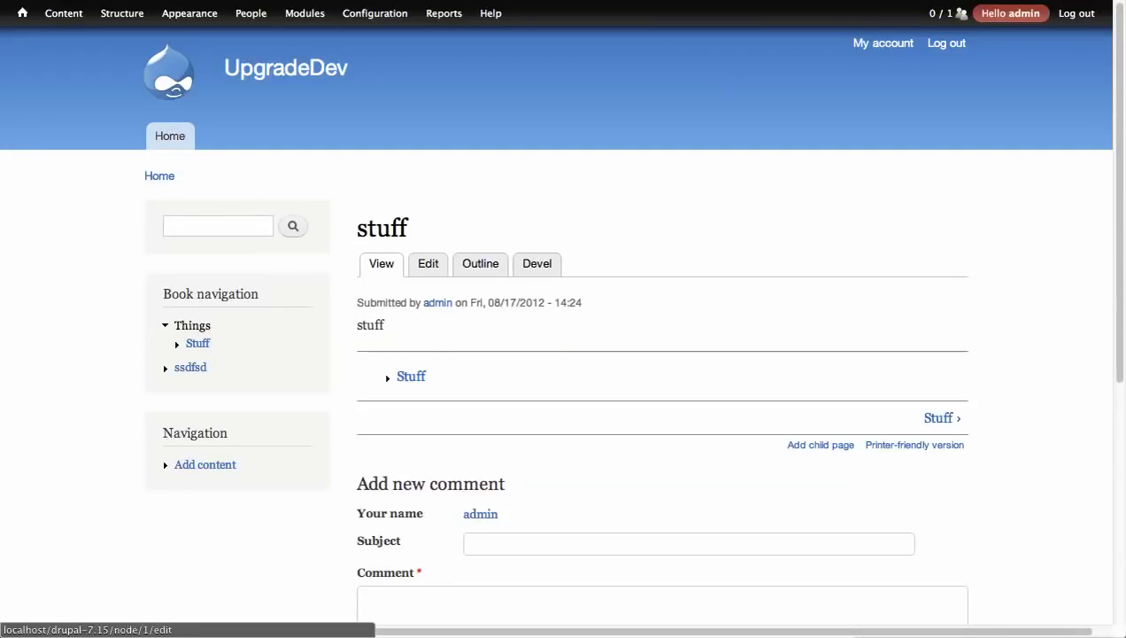
click(428, 263)
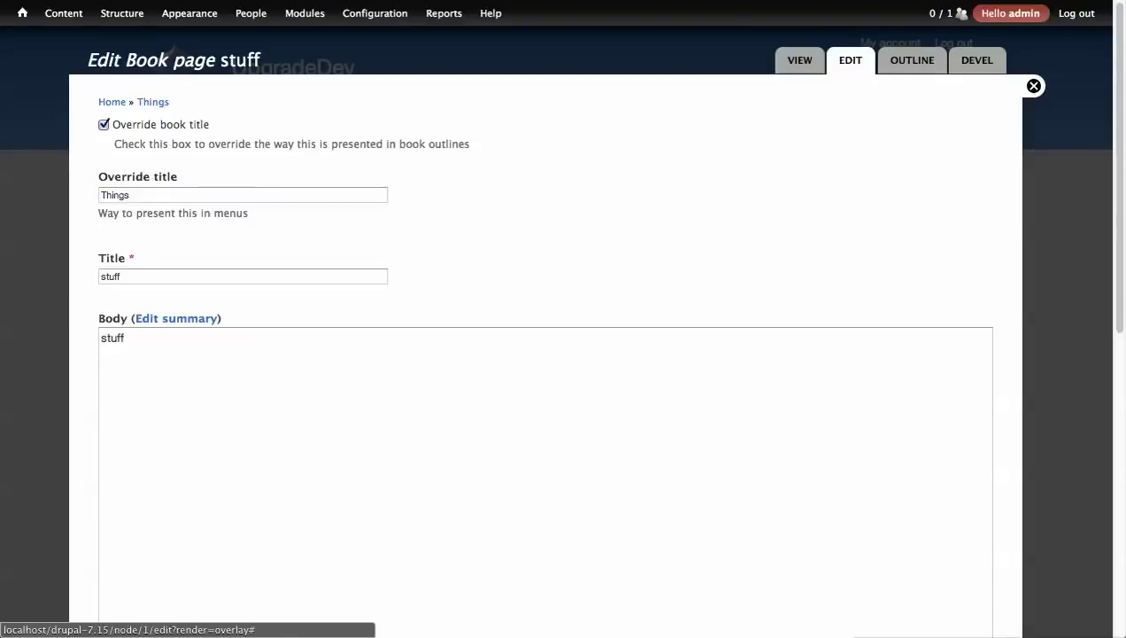
key(Tab)
key(Tab)
text(Things)
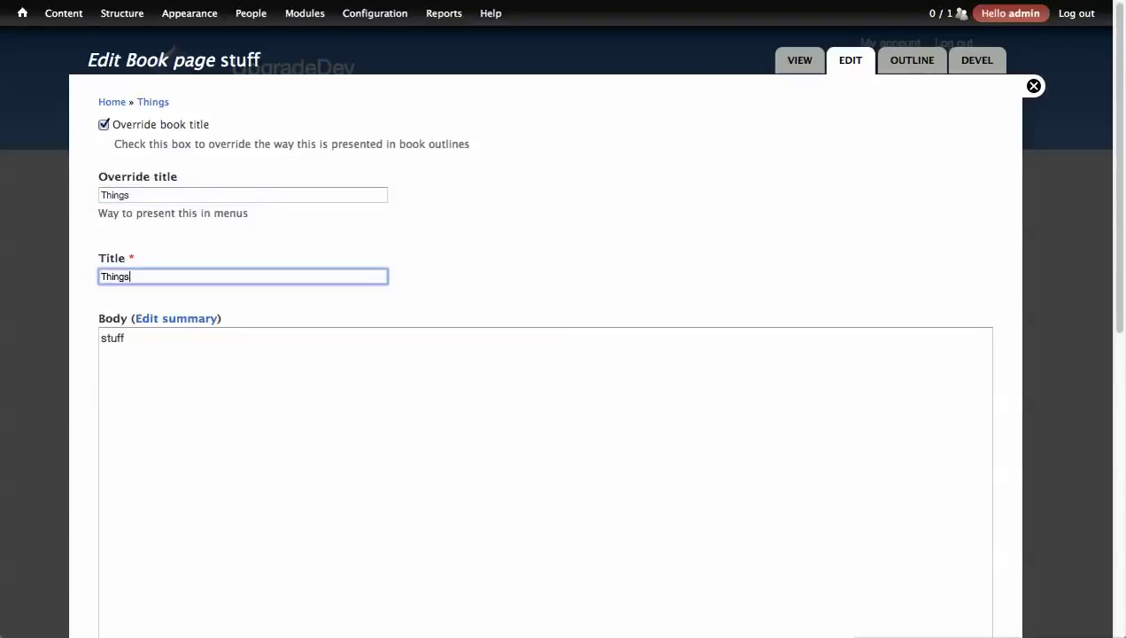
Step: Set the page's override title to "Stuff and what not" and save the page
key(shift+Tab)
text(Stuff and what not)
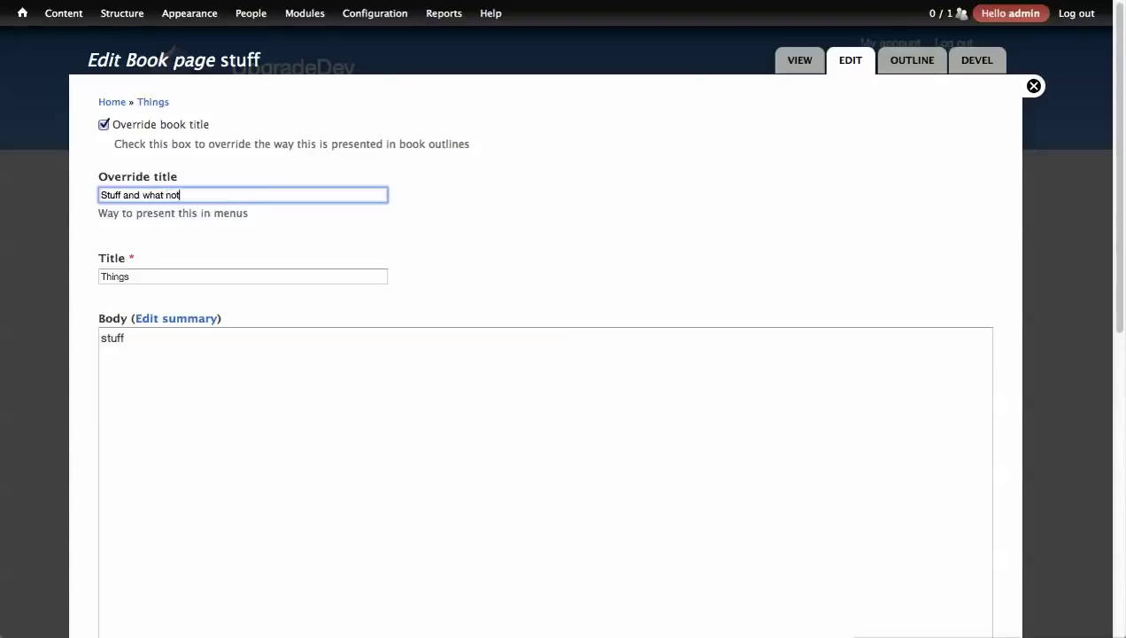
scroll(531, 354, down, 10)
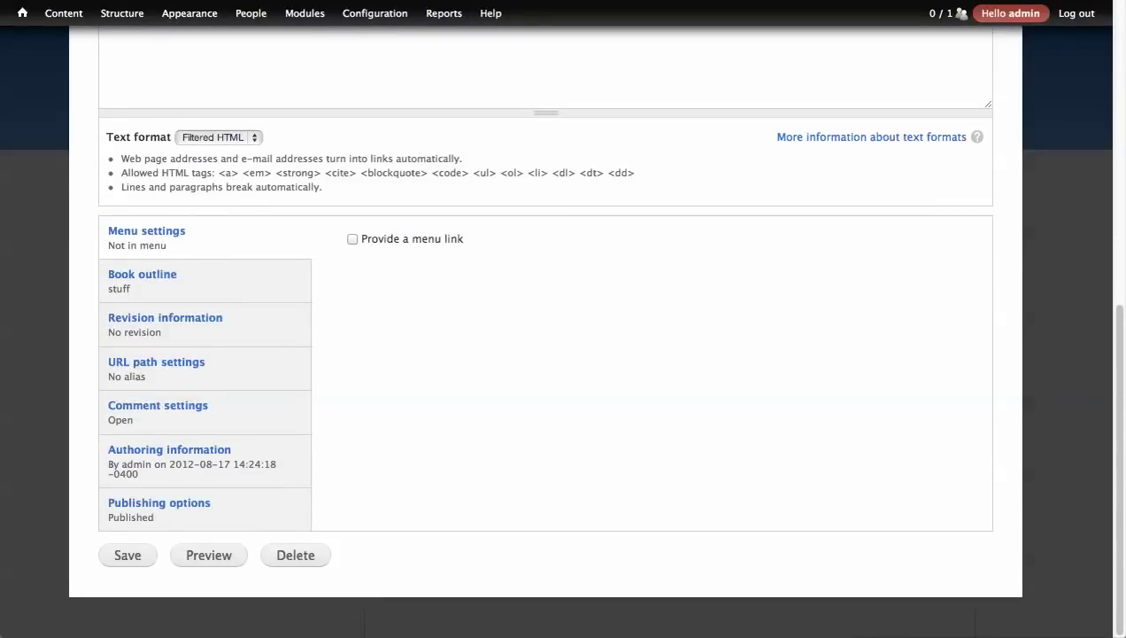
click(127, 555)
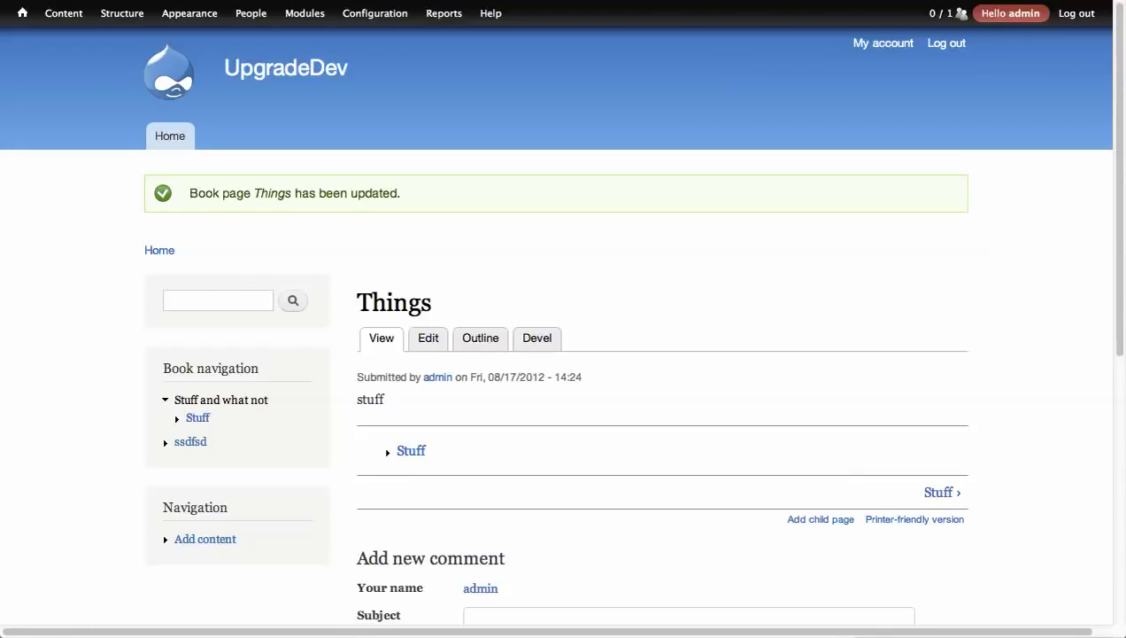
Step: Turn off the book title override on the "Things" page and save it
scroll(563, 354, down, 3)
click(428, 196)
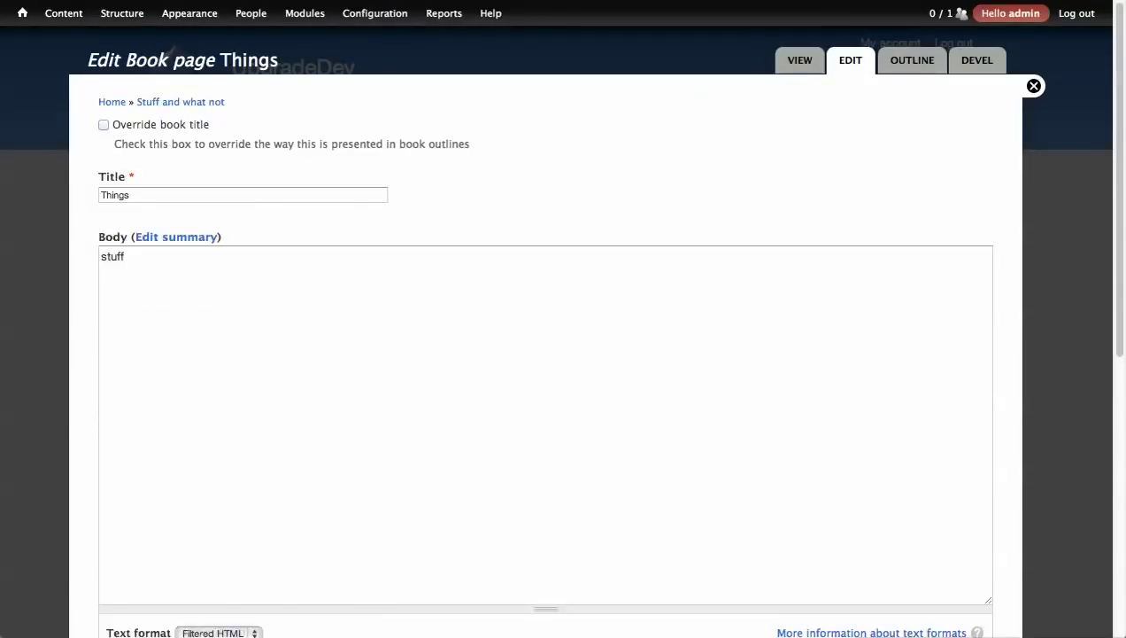
scroll(564, 355, down, 10)
click(127, 555)
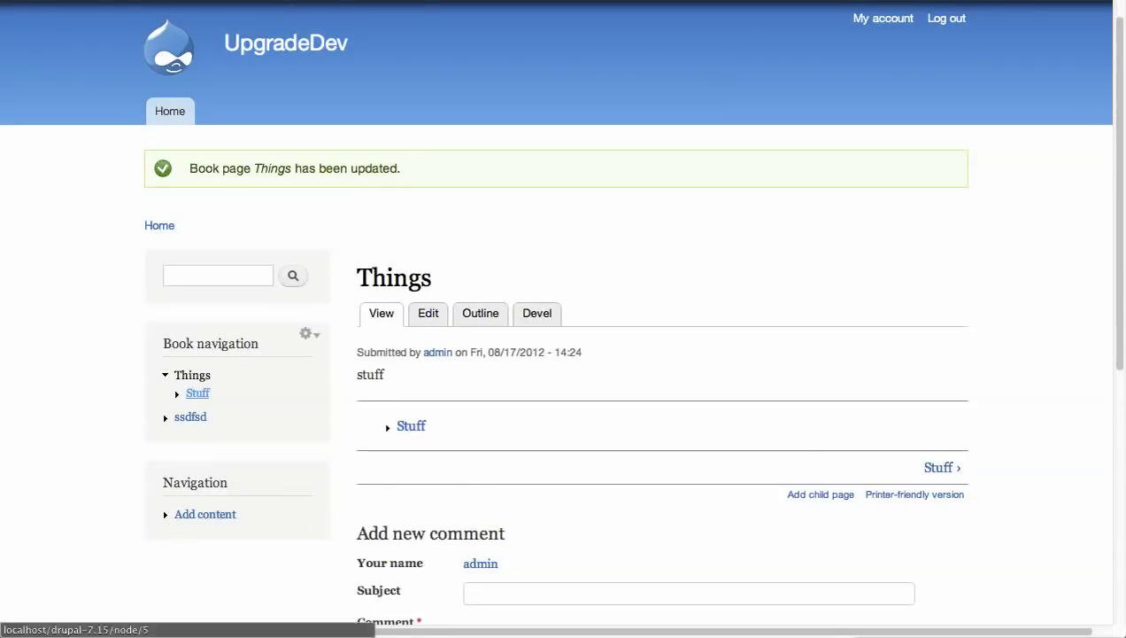
Step: Start a child page under "My new title of the page", nested below "Stuff" in the book
click(197, 392)
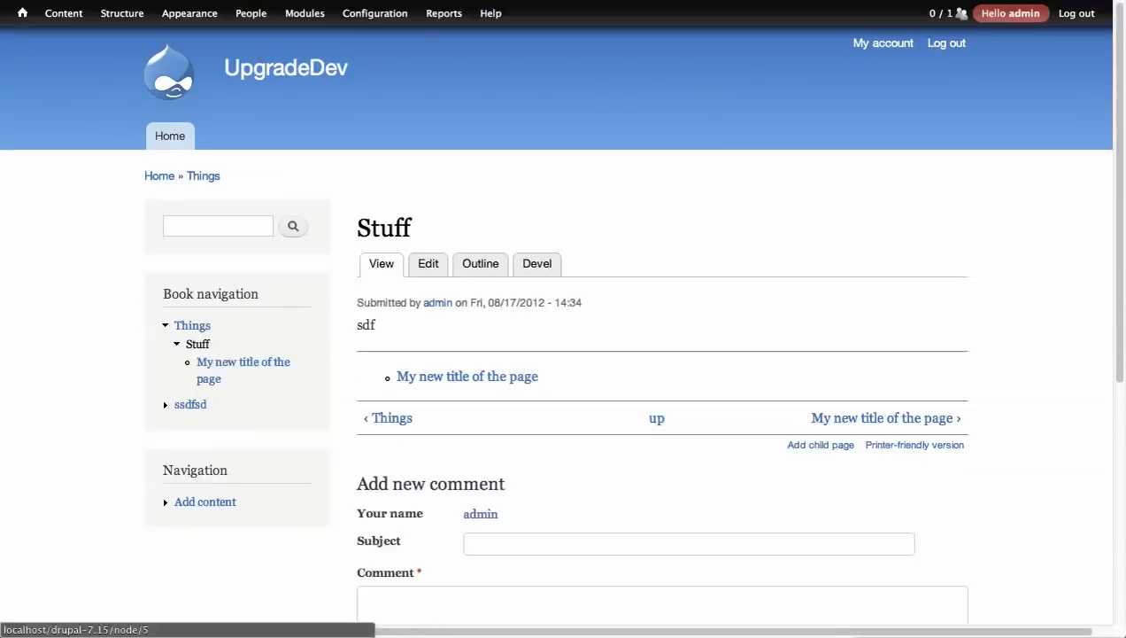
click(241, 362)
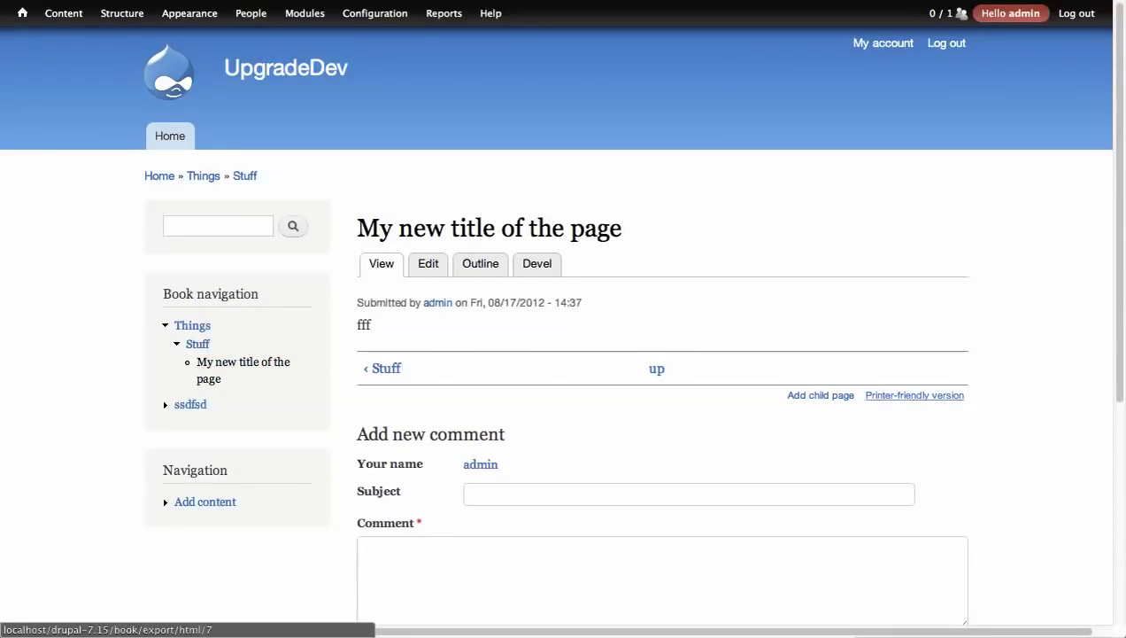
click(821, 395)
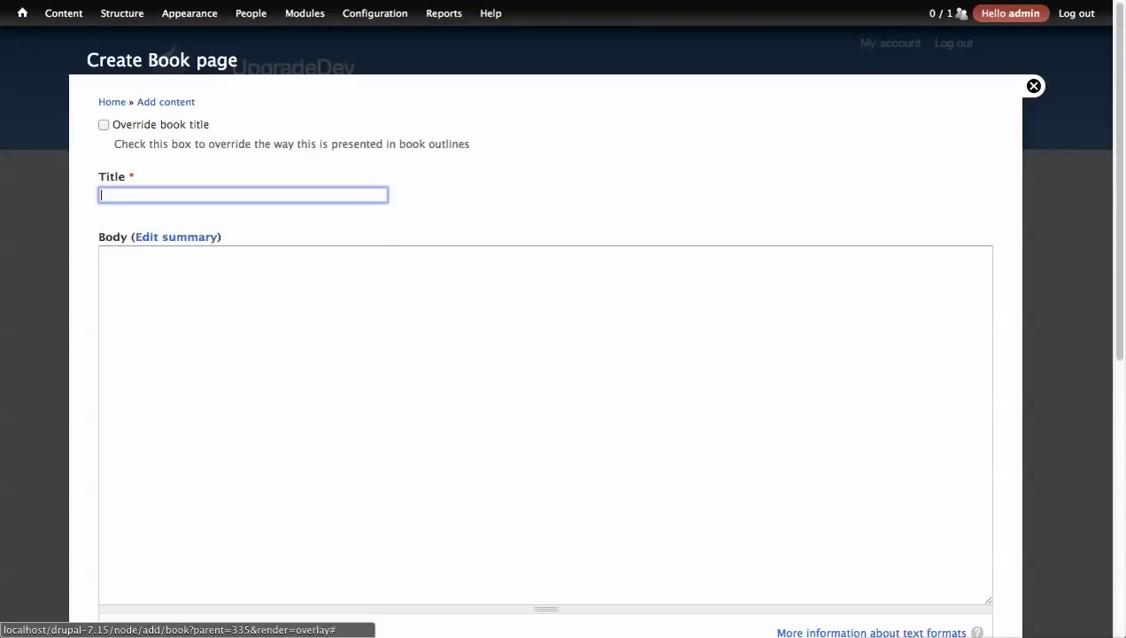
Step: Title the new page "Lets say this for whatever reason is the title that you want to put in a book for some reason"
text(Lets say this for whaeg)
key(BackSpace)
key(BackSpace)
text(tever reason is )
text(the title that you want to )
text(put in a book for)
text( some reason)
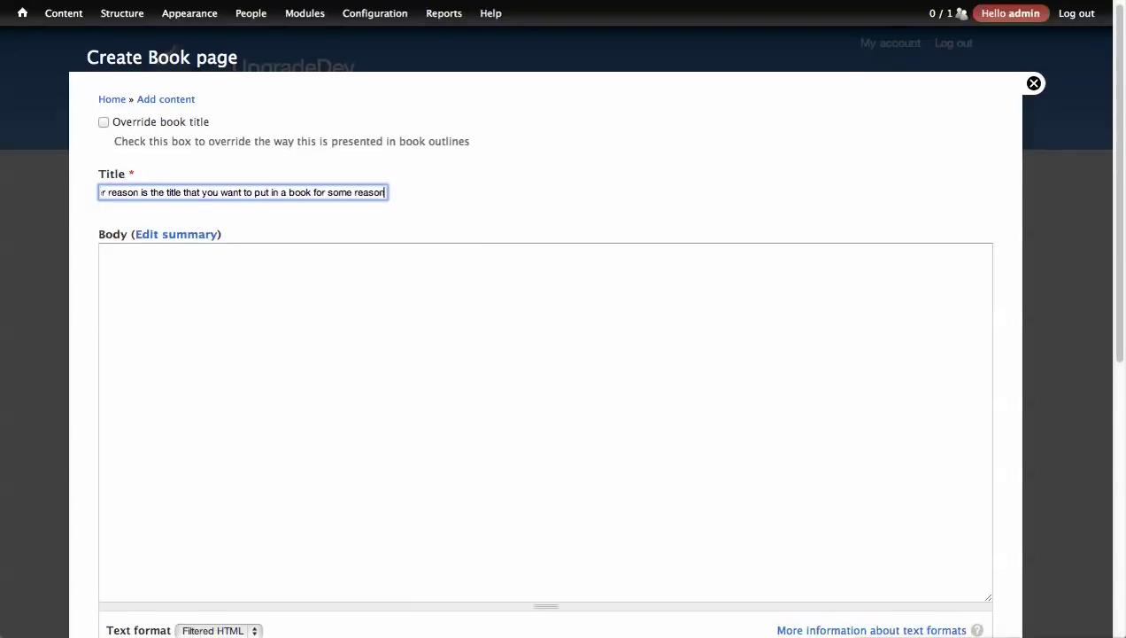
Step: Override the new page's book title with "Lets say.." and save the page
click(104, 124)
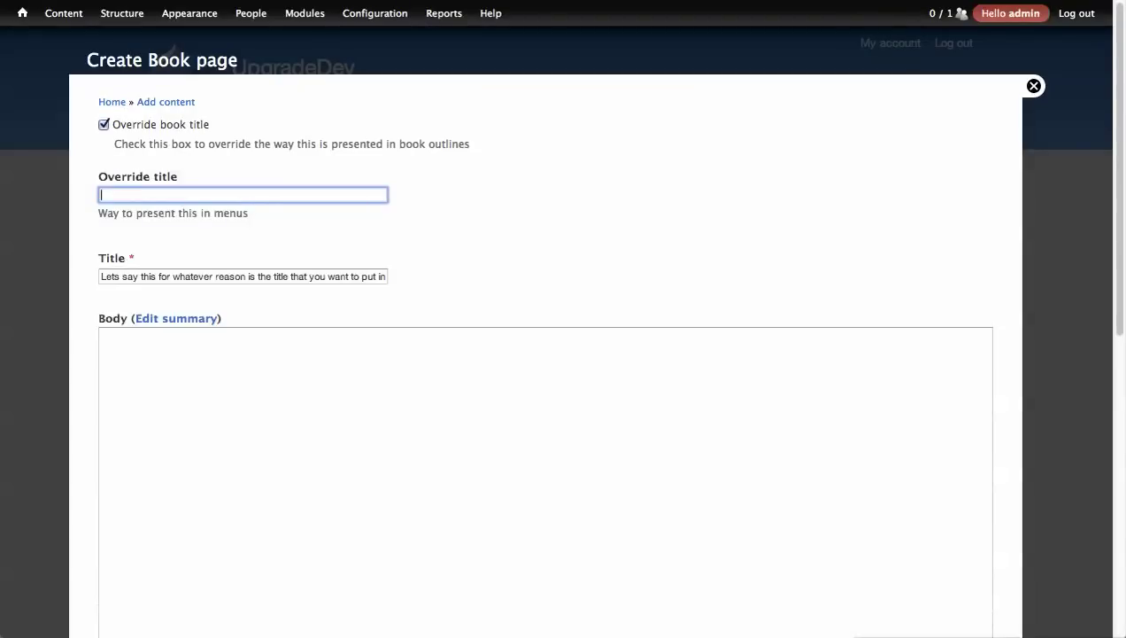
text(Lets say..)
scroll(563, 355, down, 10)
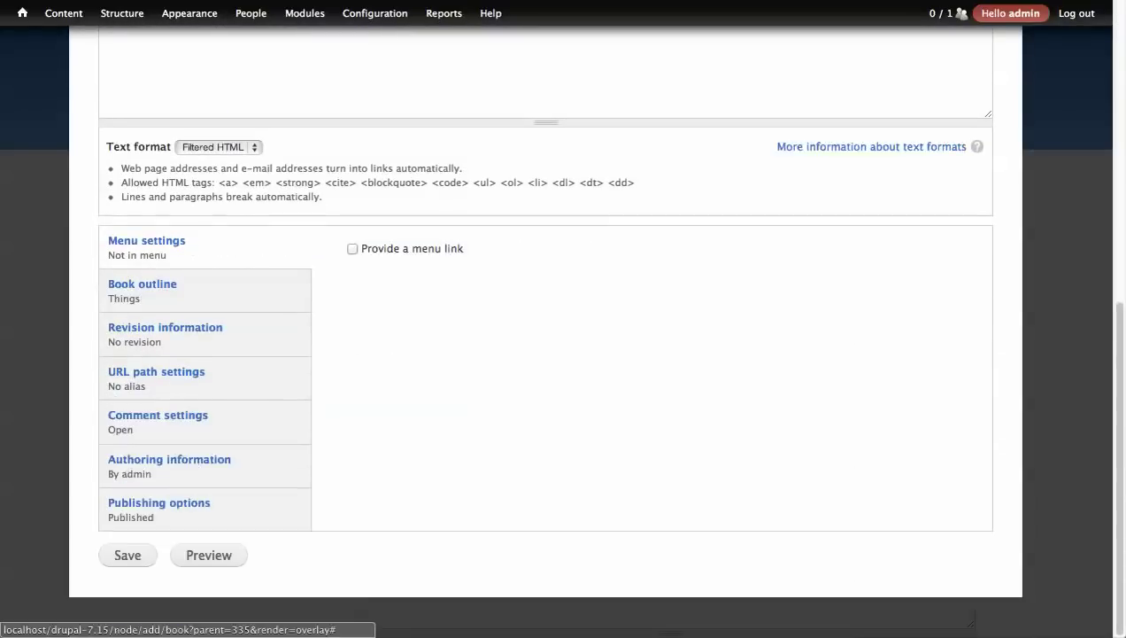
click(127, 554)
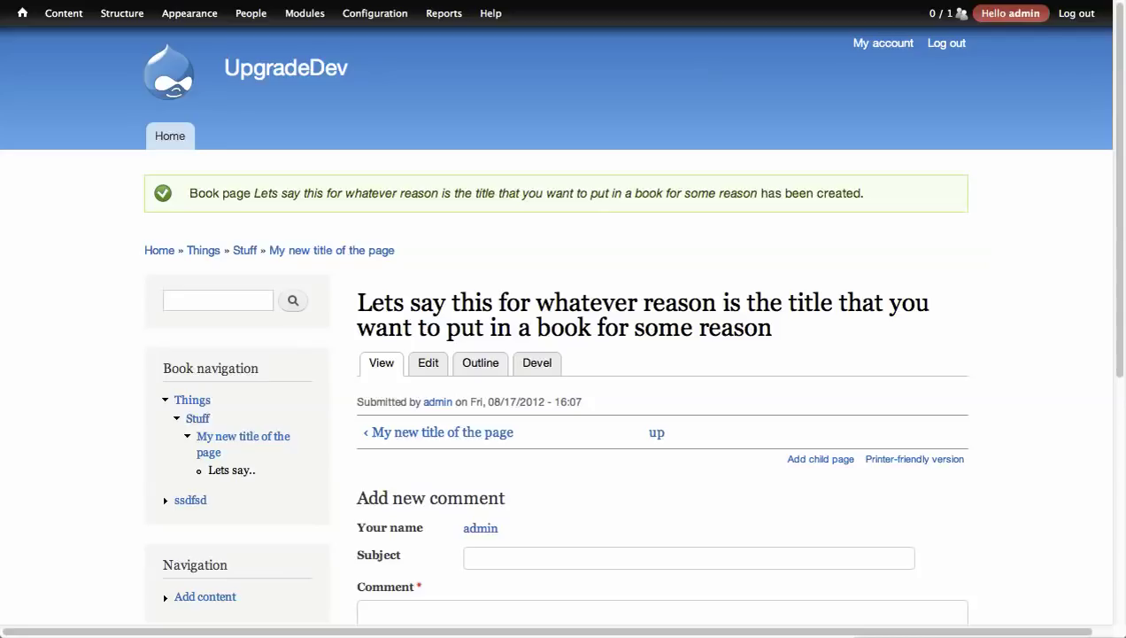
Step: Remove the book title override from the long-titled page and save it
click(428, 362)
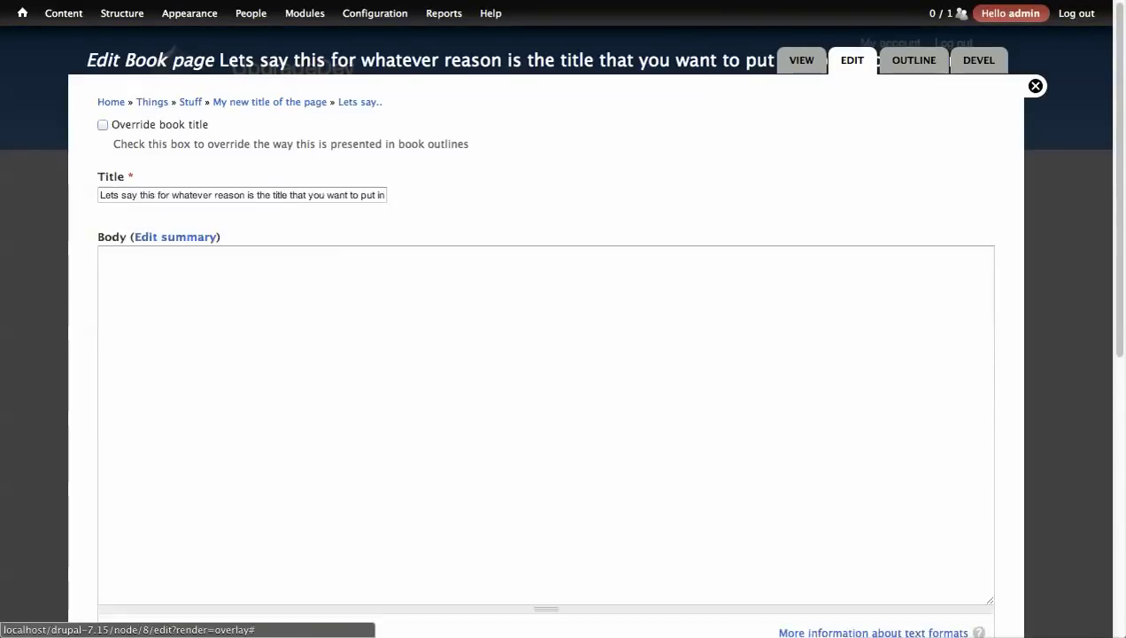
scroll(546, 354, down, 10)
click(127, 555)
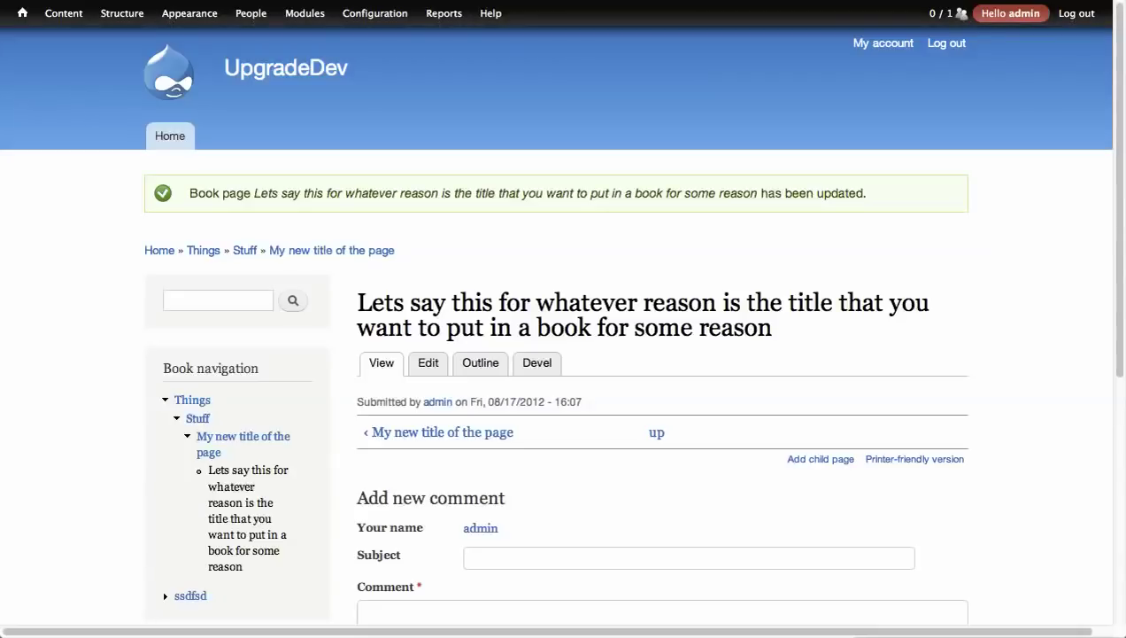
Step: Add a child page titled "sdfsdf" under the long-titled page and save it
scroll(558, 355, down, 5)
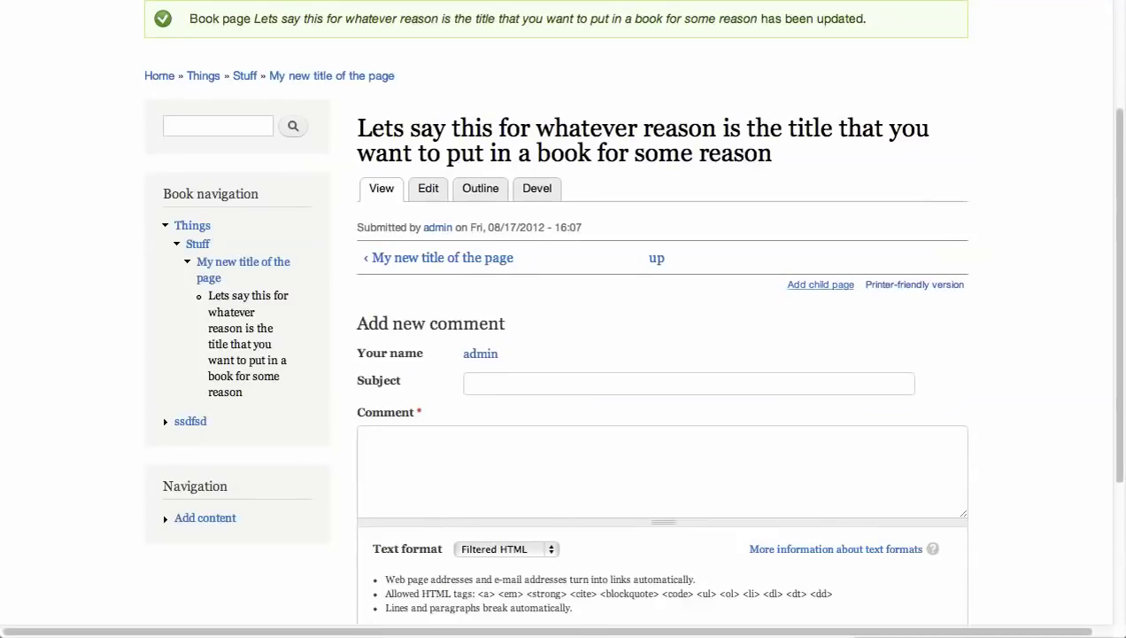
click(815, 285)
click(241, 194)
text(sdfsdf)
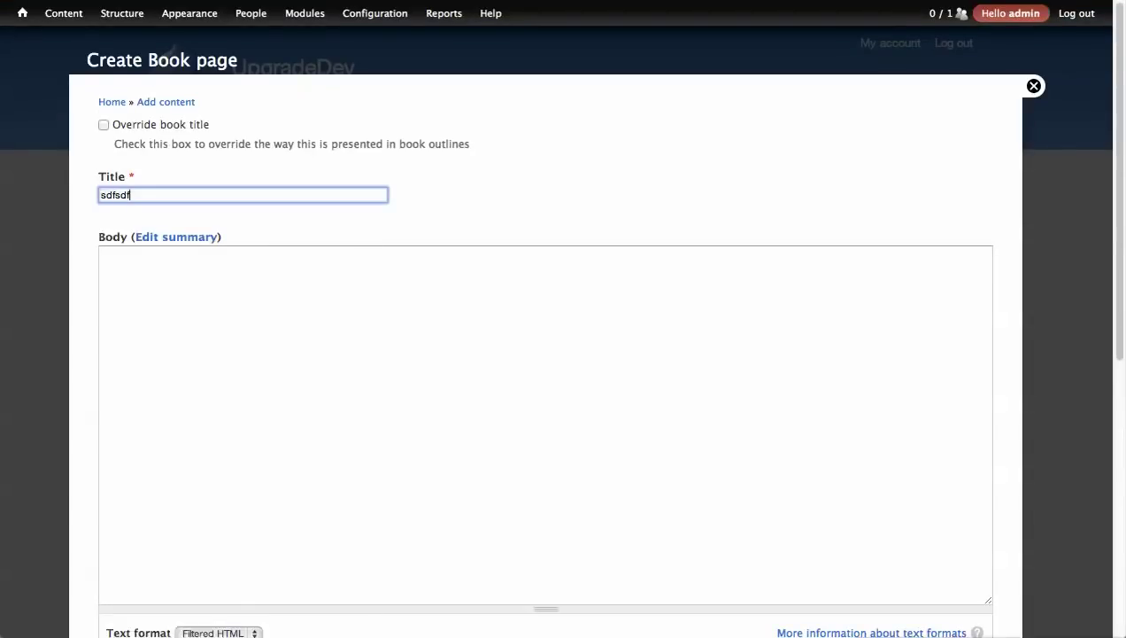
scroll(546, 354, down, 10)
click(127, 562)
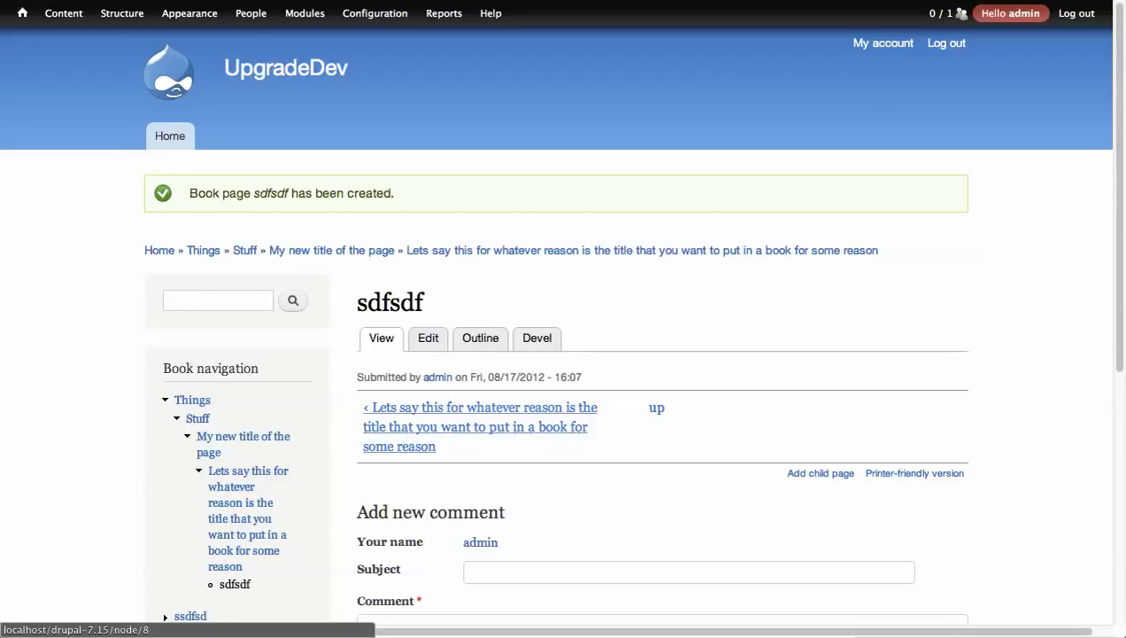
Step: Return to the long-titled parent page, override its book title with "Let's say.." and save it
click(478, 416)
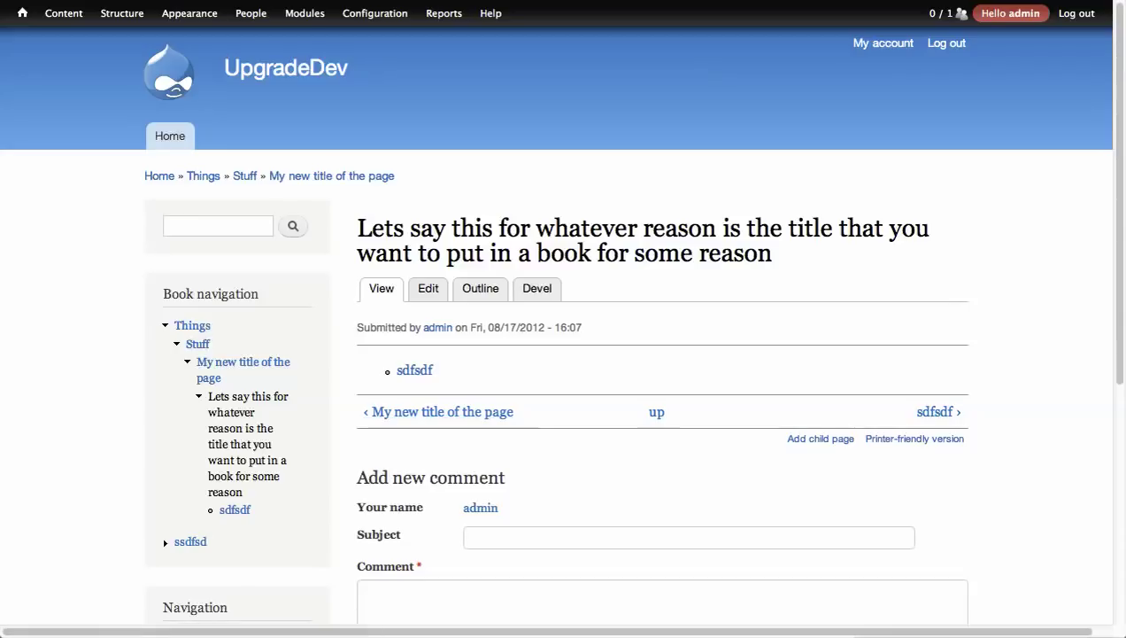
click(428, 288)
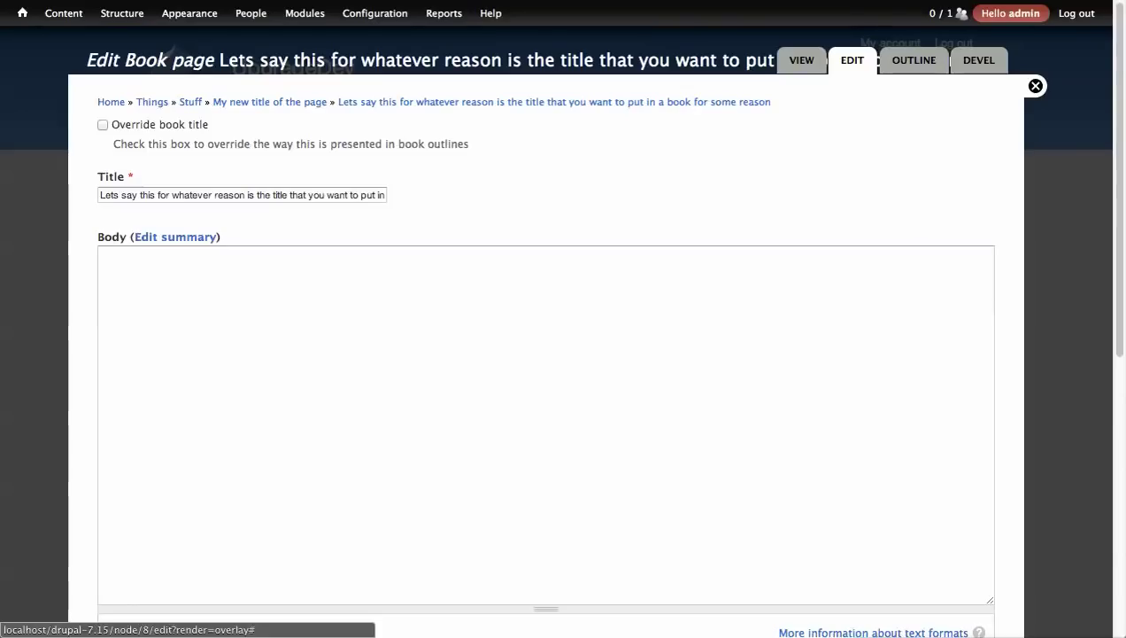
click(103, 124)
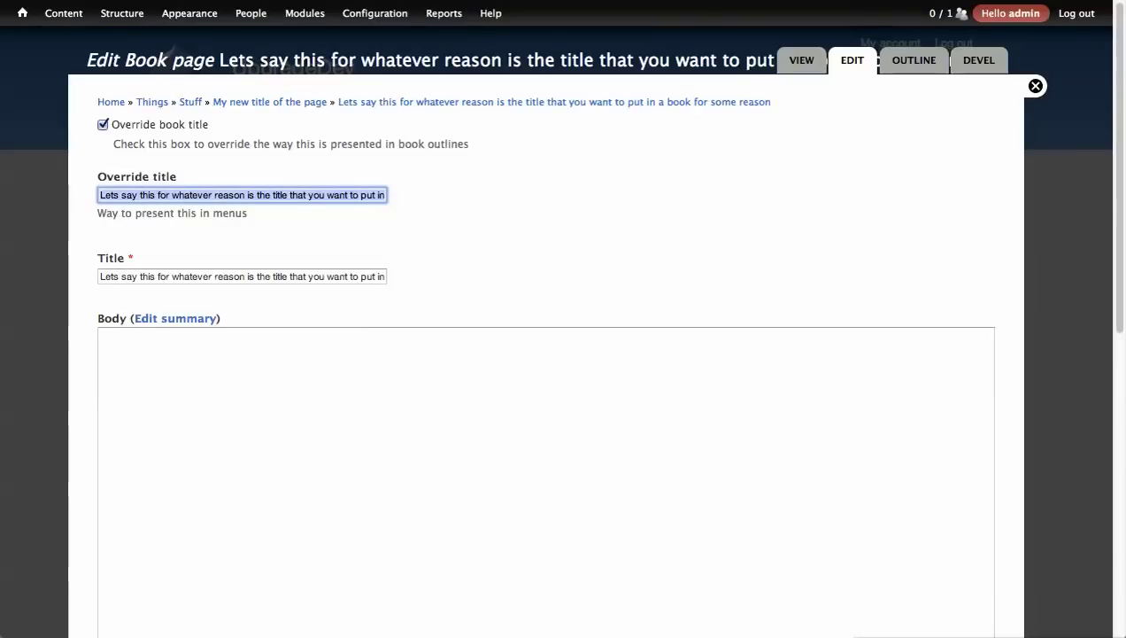
text(Let's say.)
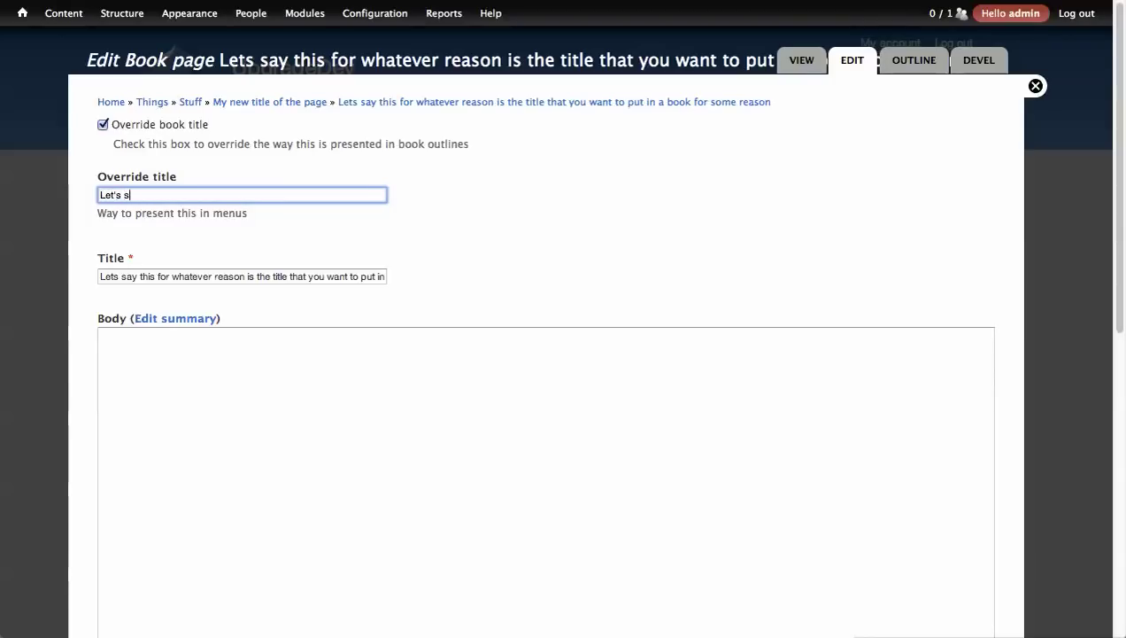
scroll(563, 354, down, 10)
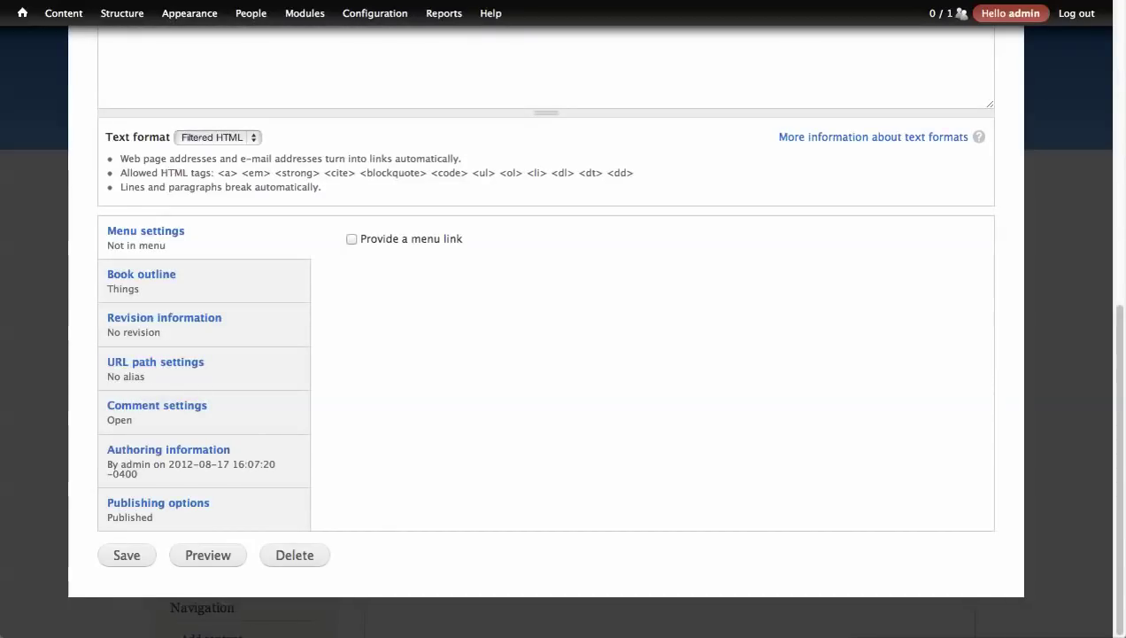
click(127, 554)
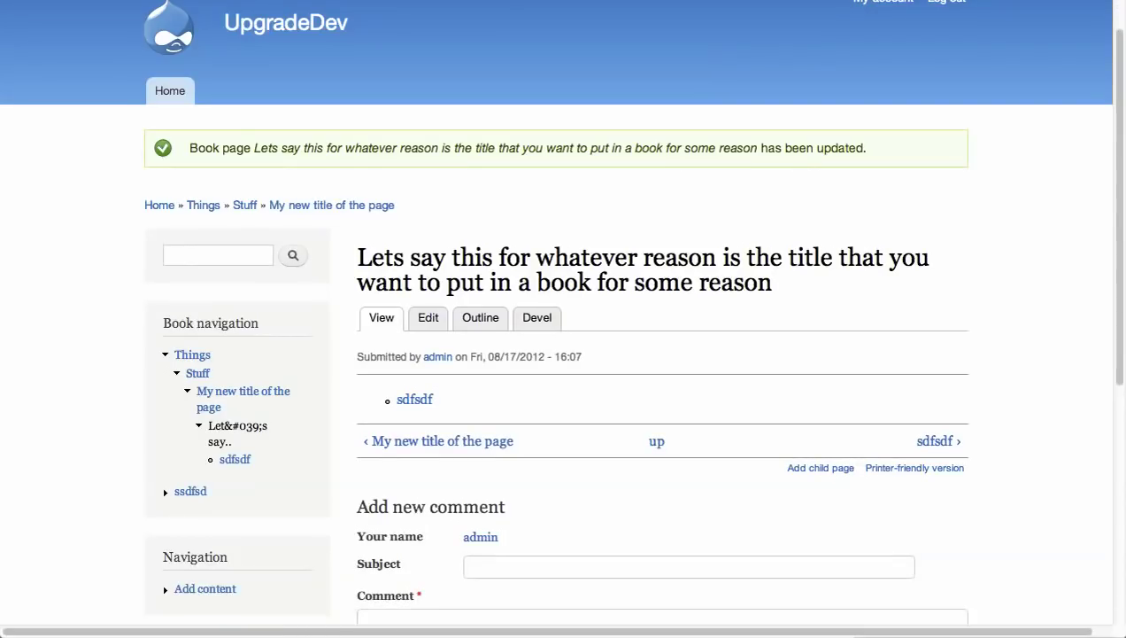
Step: Check the overridden title in the "sdfsdf" page's book navigation and follow the previous-page link back to its parent
click(235, 458)
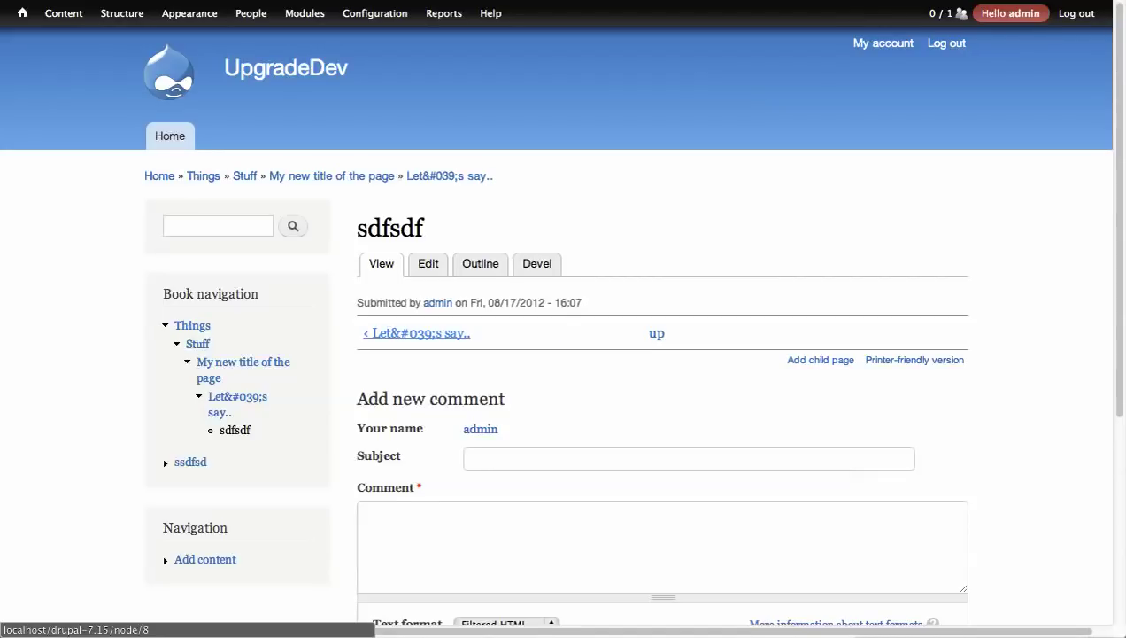
click(446, 334)
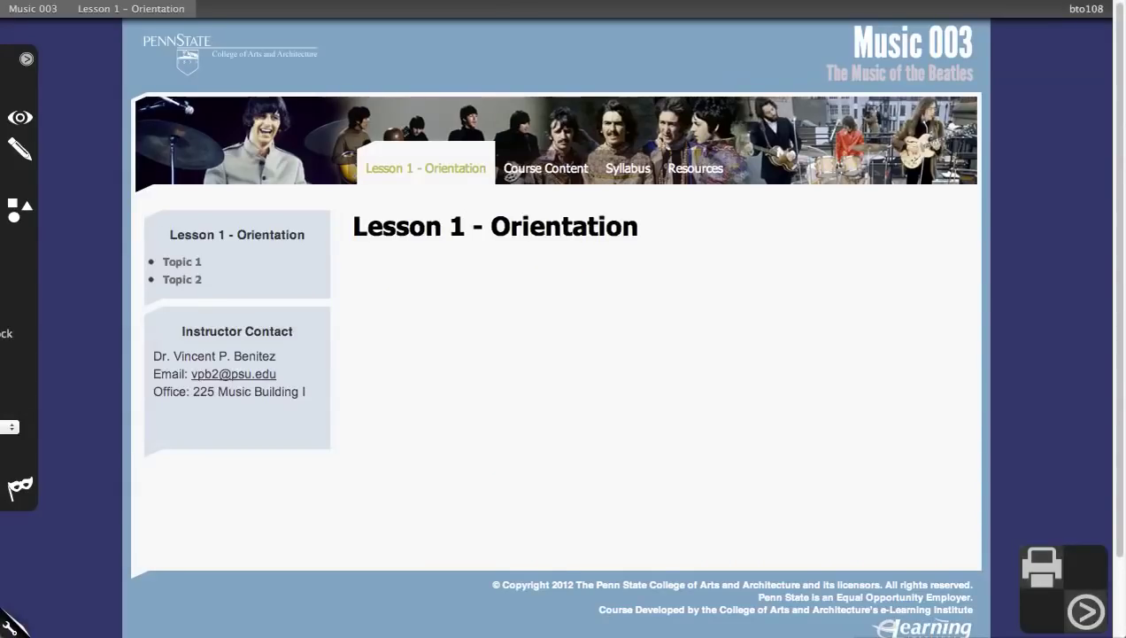
Step: On the Music 003 course site, examine how Lesson 2A of Unit 1 is titled in the outline and on its page
click(509, 168)
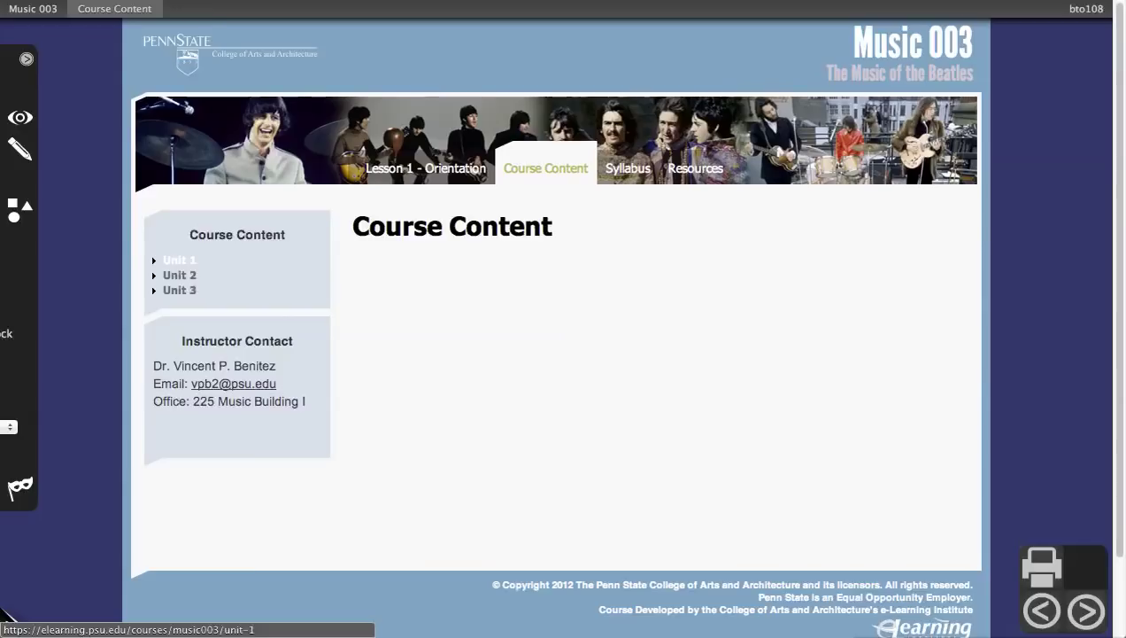
click(176, 260)
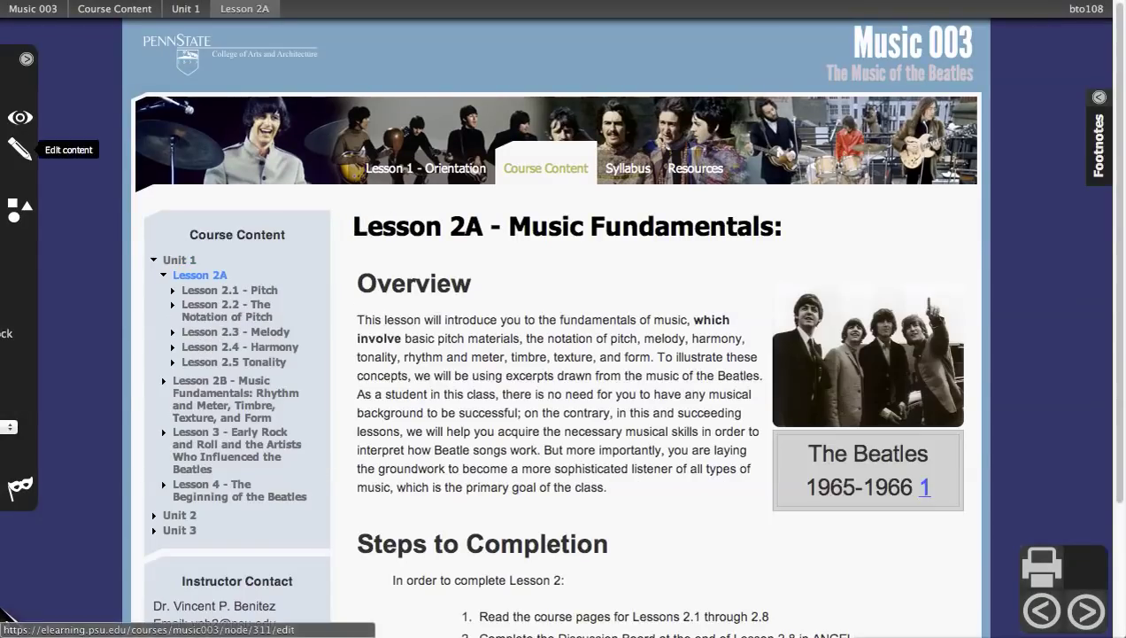
click(20, 148)
drag(353, 226, 782, 226)
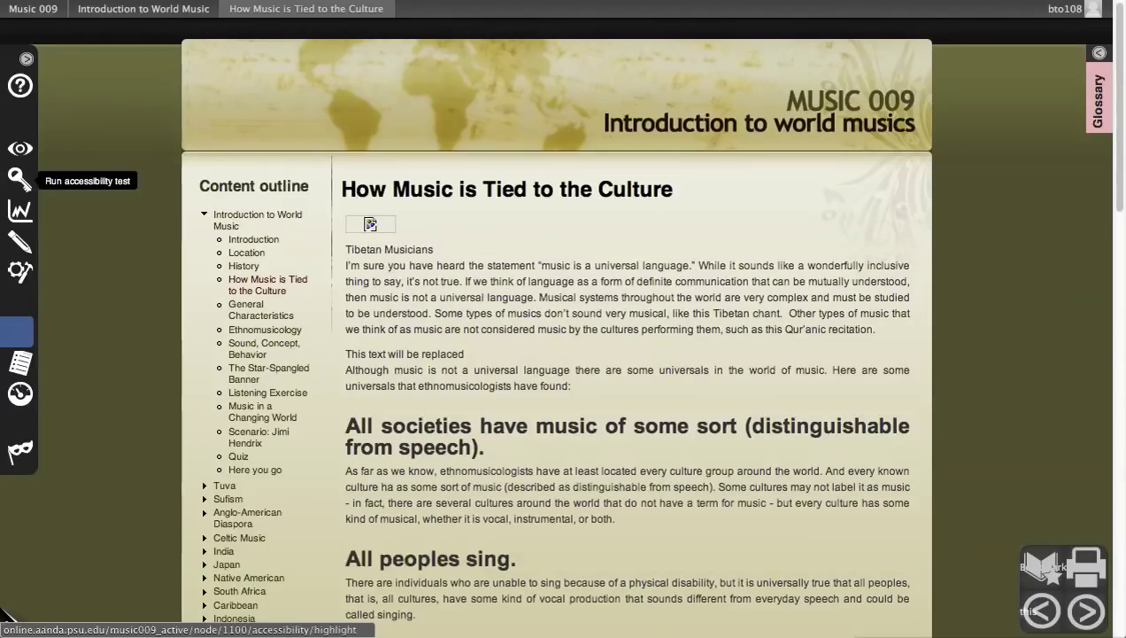
Step: Open the Music 009 page "How Music is Tied to the Culture" for editing and enable its book title override
click(19, 240)
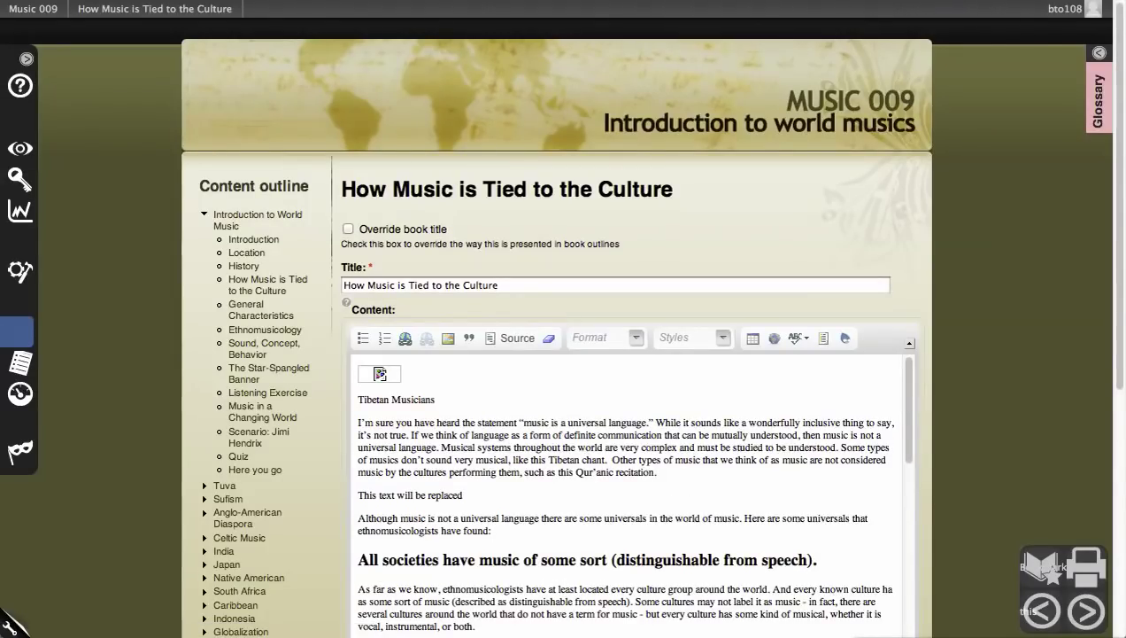
click(348, 229)
click(499, 285)
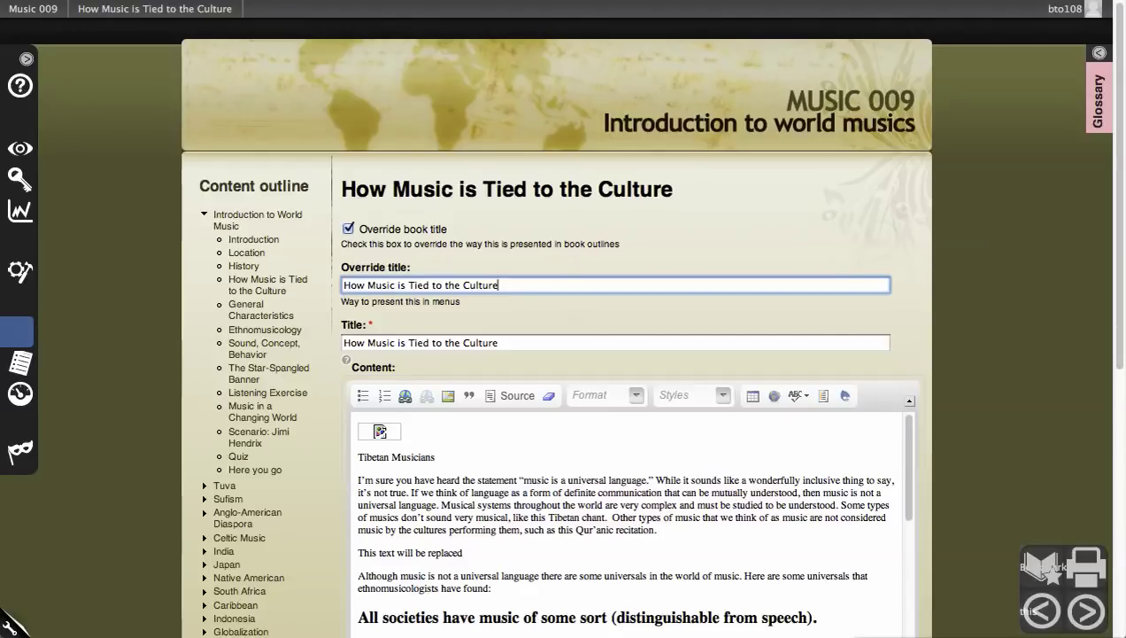
Step: Shorten the override title to "Music Tied to the Culture" and save the page
click(403, 284)
key(BackSpace)
key(BackSpace)
key(BackSpace)
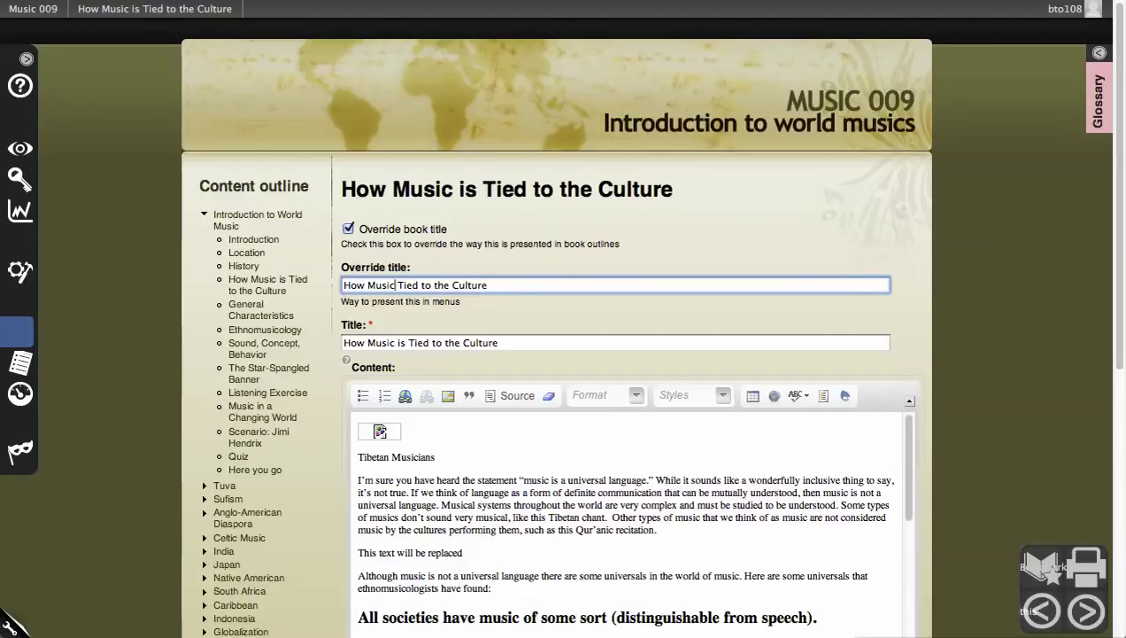
double_click(354, 285)
key(BackSpace)
click(463, 285)
scroll(556, 338, down, 1)
scroll(556, 338, down, 10)
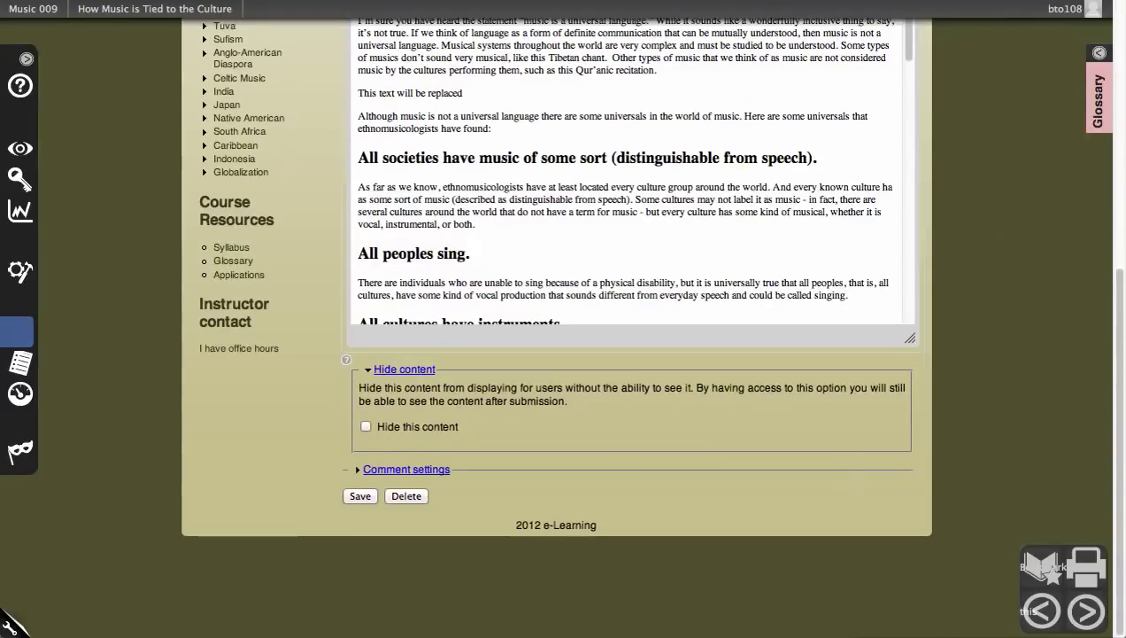
click(360, 495)
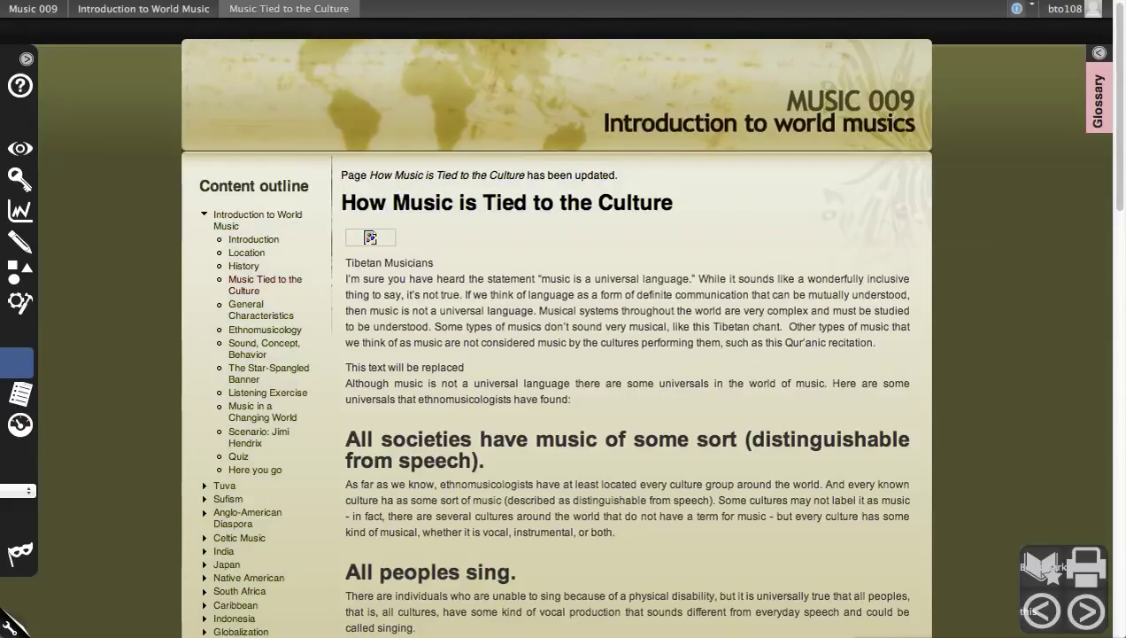
scroll(556, 355, down, 1)
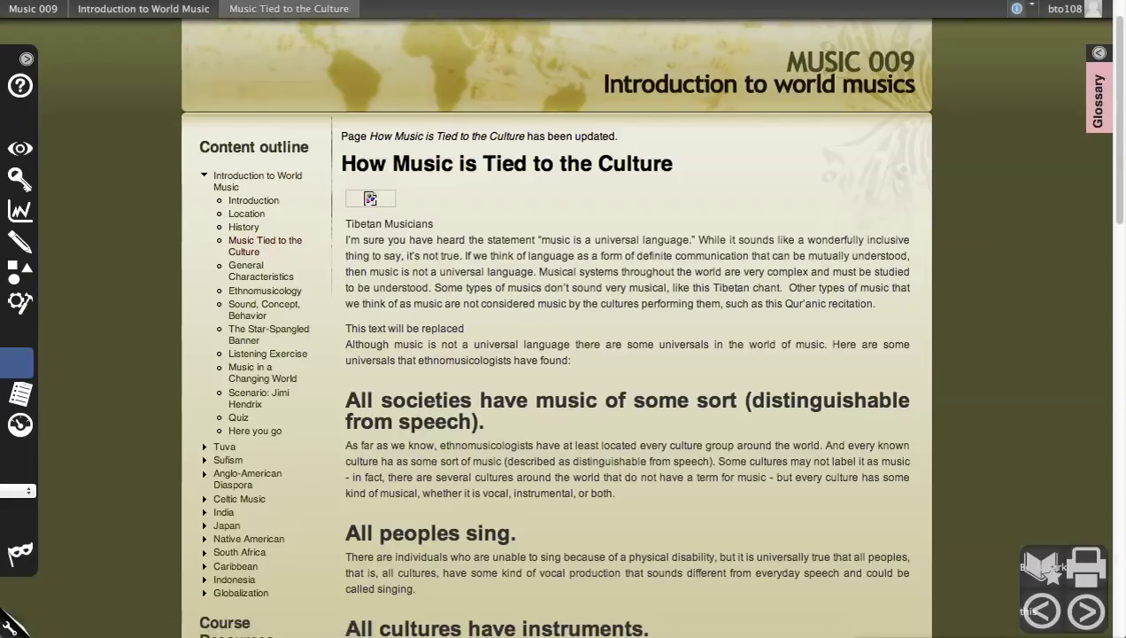
scroll(576, 354, down, 3)
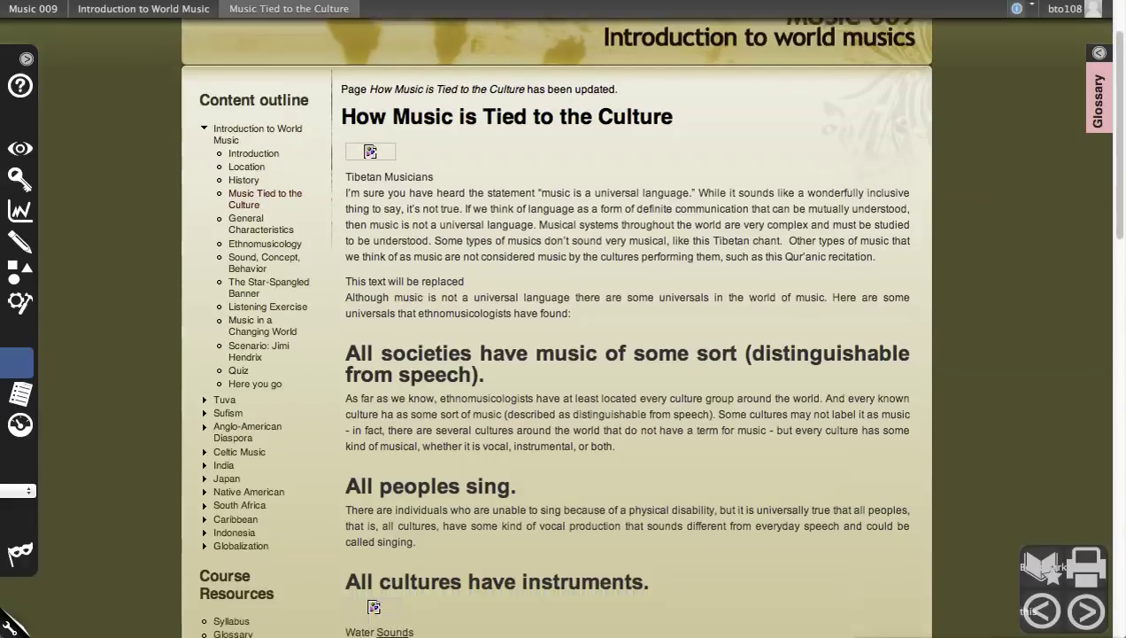